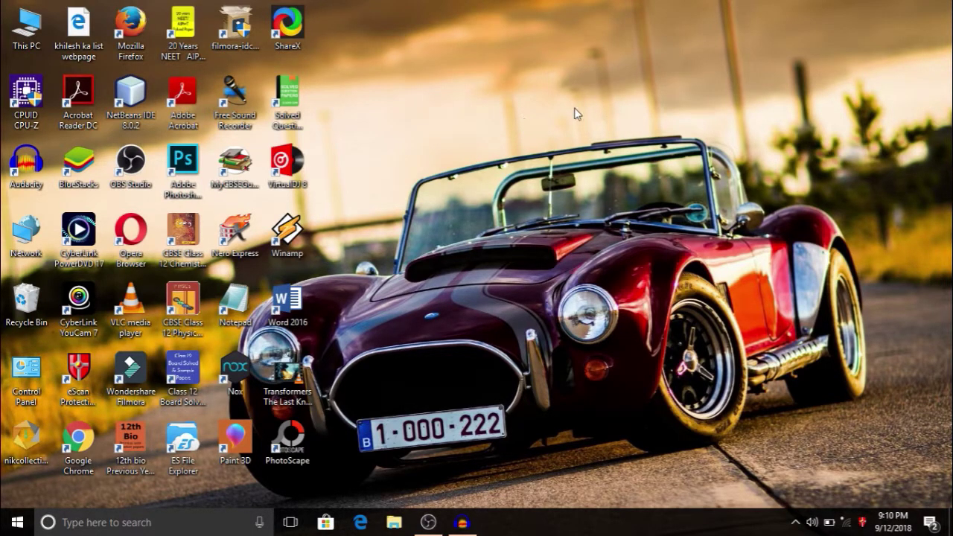
pyautogui.rightClick(566, 72)
pyautogui.click(590, 130)
pyautogui.rightClick(552, 67)
pyautogui.click(585, 130)
pyautogui.rightClick(514, 78)
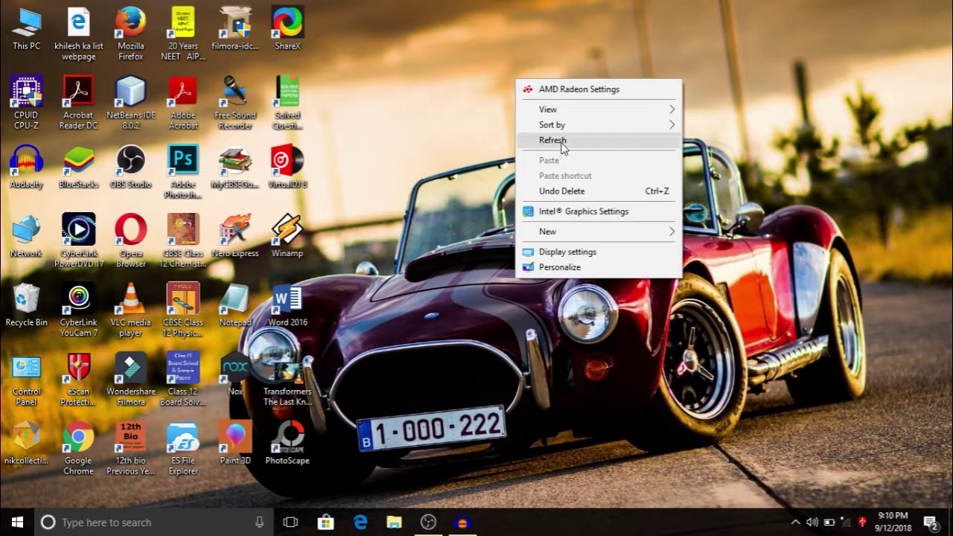
pyautogui.click(559, 140)
pyautogui.rightClick(544, 111)
pyautogui.click(577, 172)
pyautogui.rightClick(532, 105)
pyautogui.click(582, 167)
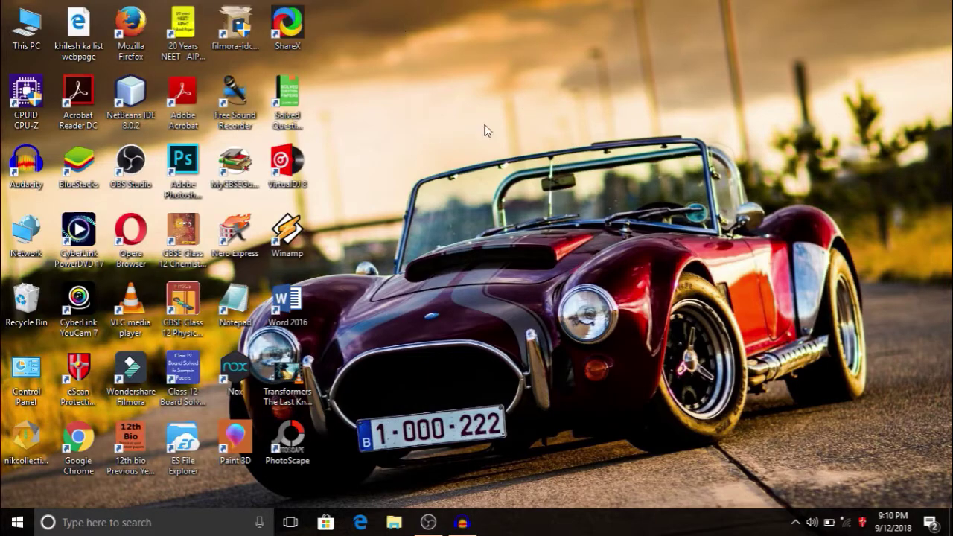
# - Launch Wondershare Filmora and create a new 16:9 movie project in Full Feature Mode
pyautogui.doubleClick(130, 370)
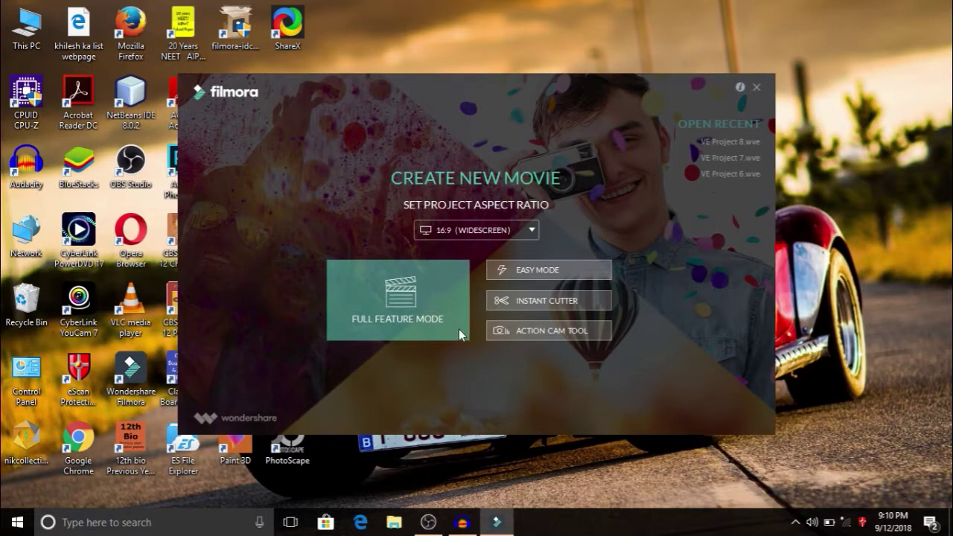
pyautogui.click(414, 317)
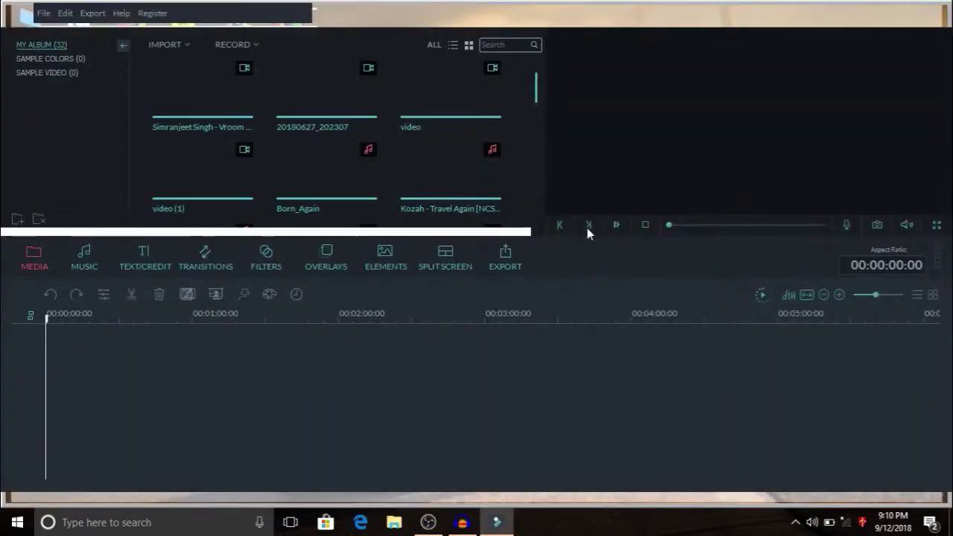
pyautogui.moveTo(535, 90)
pyautogui.mouseDown()
pyautogui.moveTo(534, 166)
pyautogui.moveTo(535, 82)
pyautogui.mouseUp()
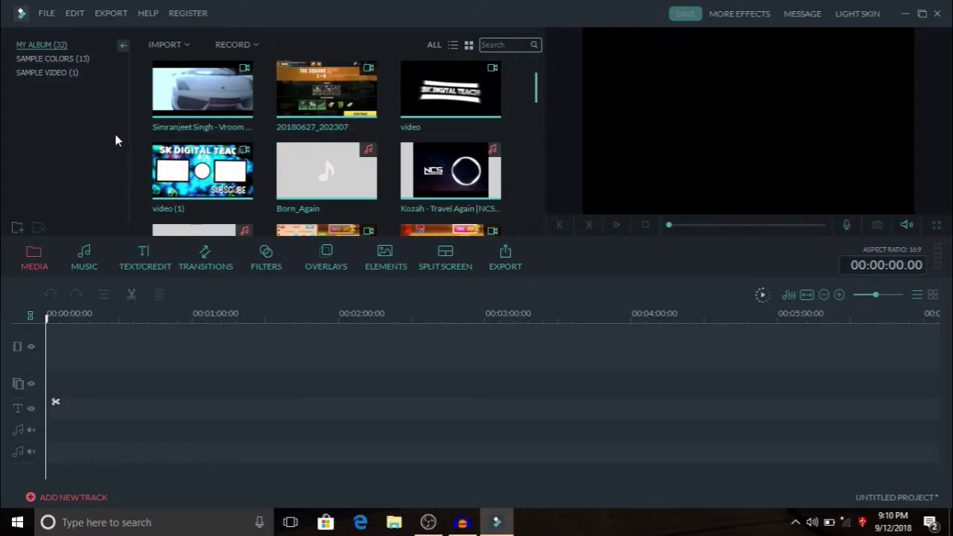
pyautogui.click(247, 46)
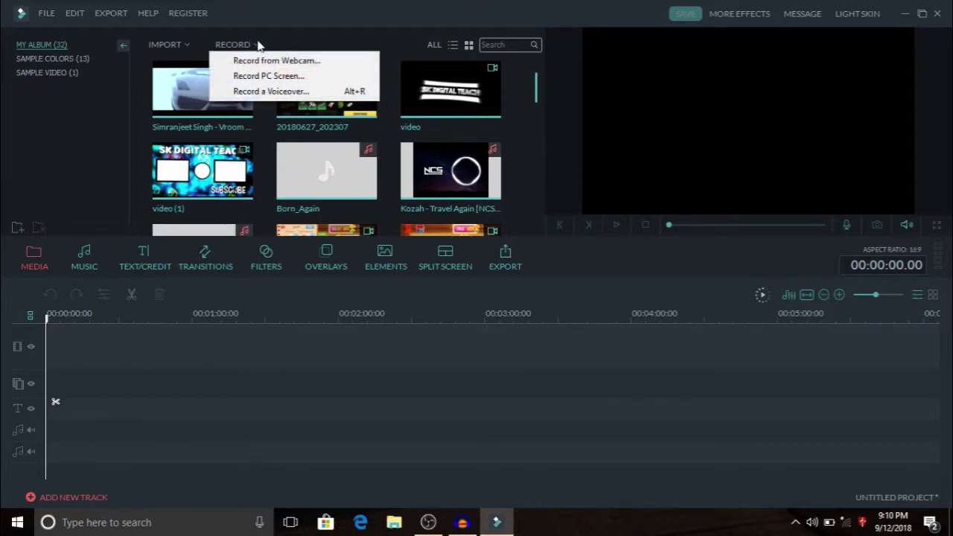
pyautogui.click(255, 7)
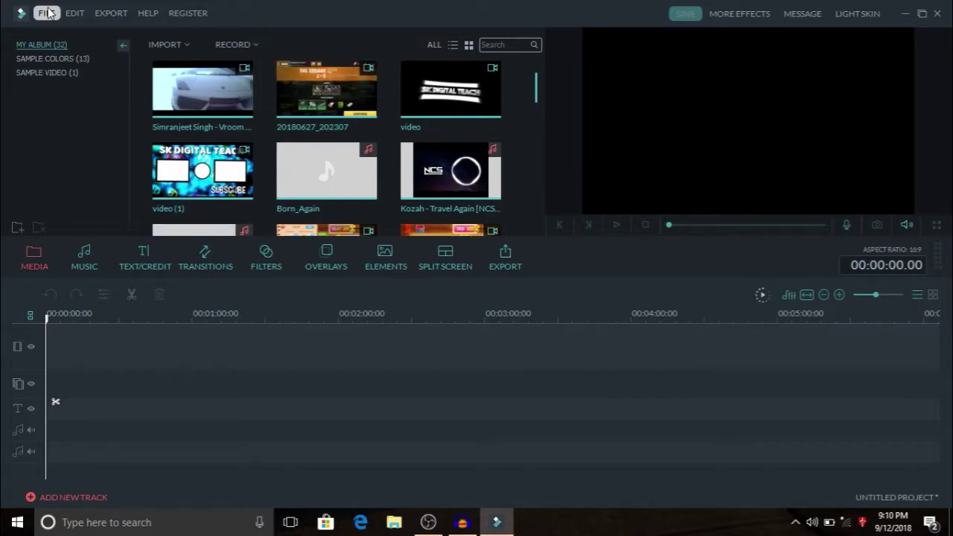
pyautogui.click(47, 13)
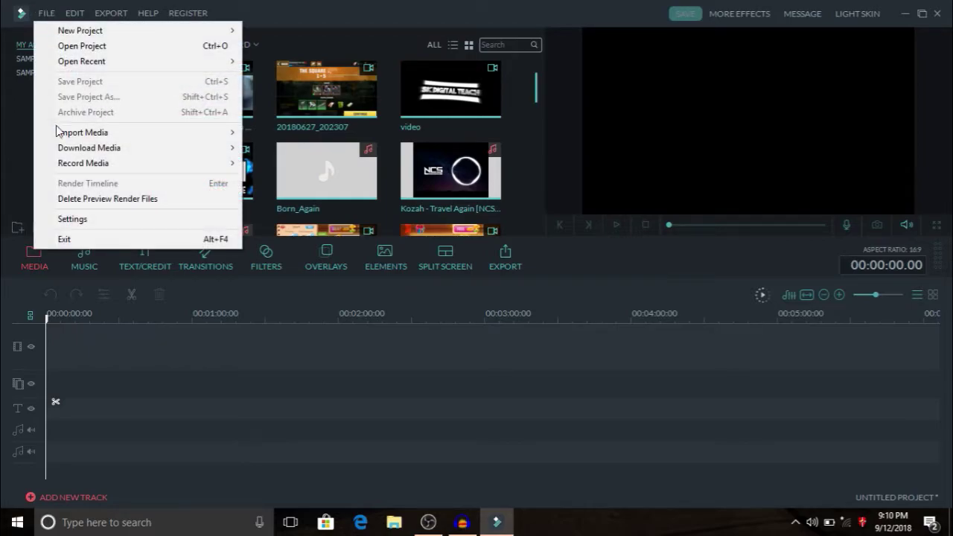
pyautogui.moveTo(108, 166)
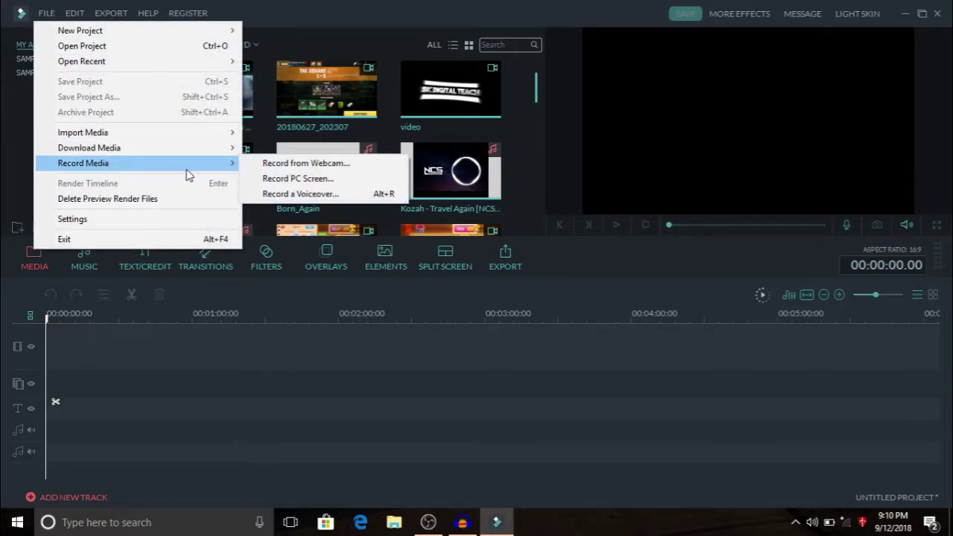
pyautogui.click(317, 179)
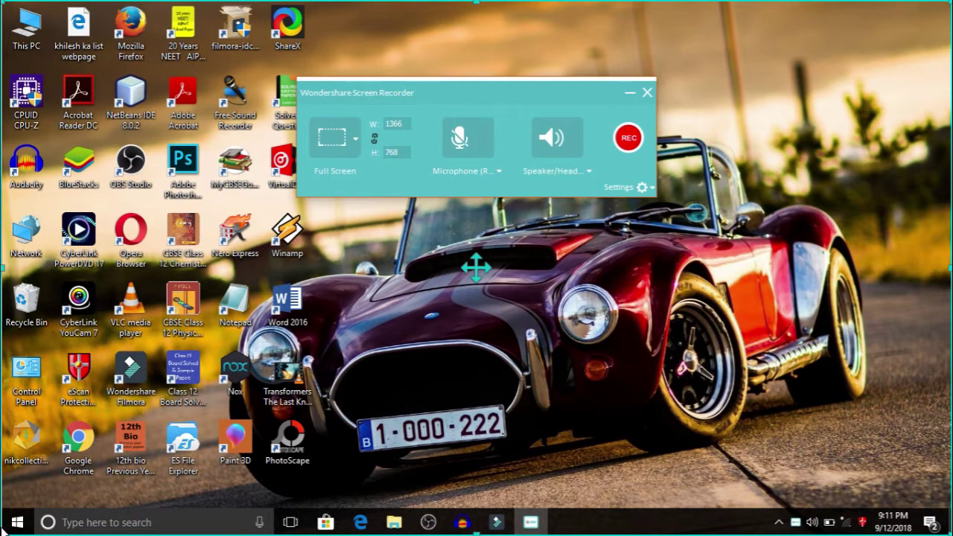
# - Resize the capture area to a custom region of 1366 × 765
pyautogui.moveTo(2, 534); pyautogui.dragTo(231, 294)
pyautogui.moveTo(4, 218); pyautogui.dragTo(2, 535)
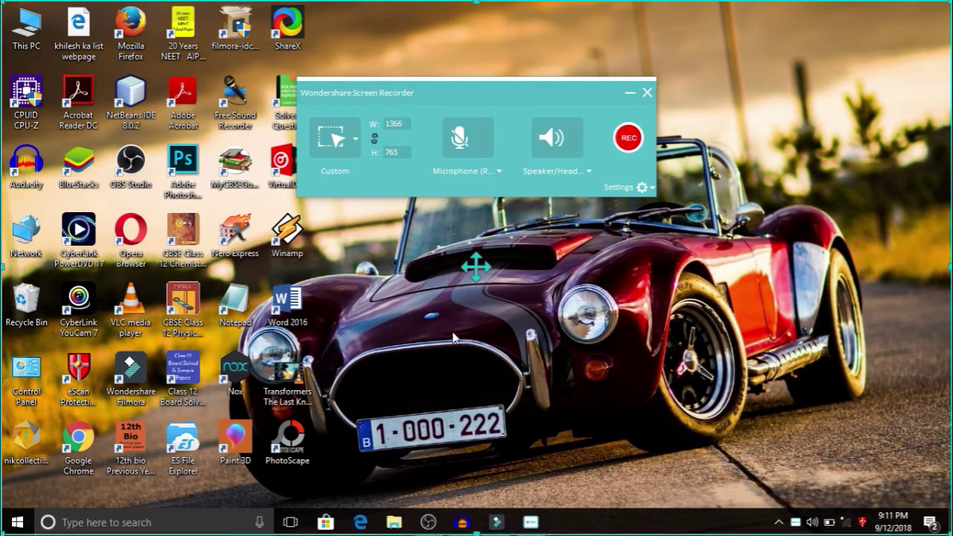
# - Expand the recorder settings and browse the available save folders and drives without choosing a new one
pyautogui.click(644, 189)
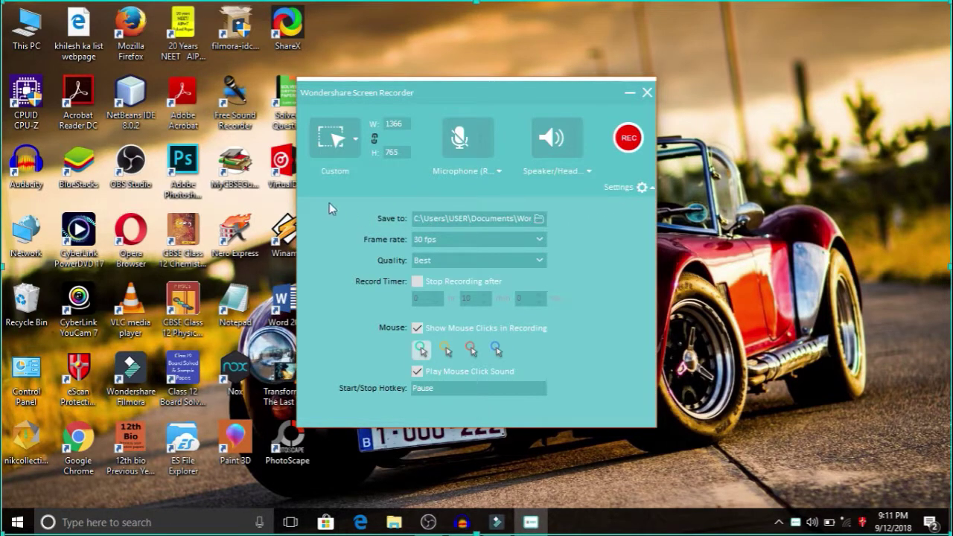
pyautogui.click(538, 219)
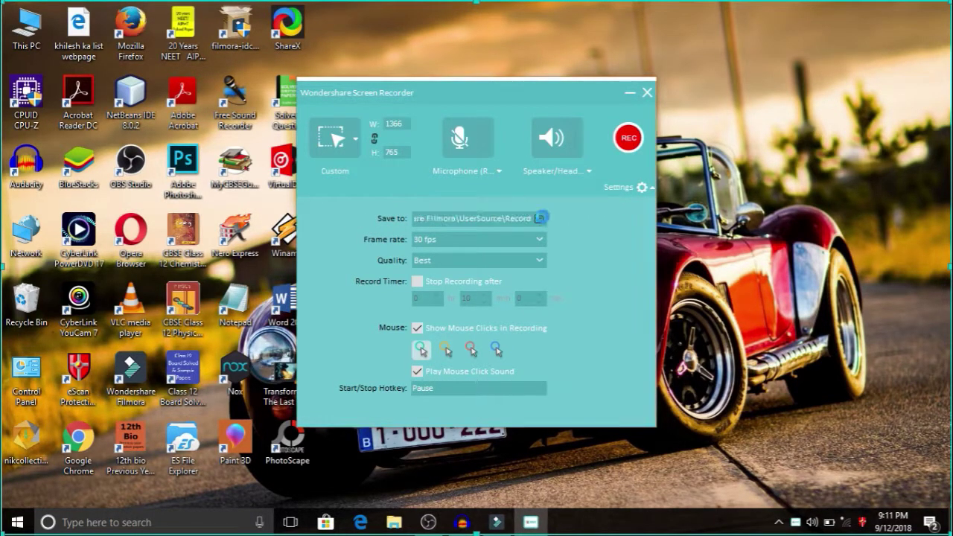
pyautogui.scroll(-1, 566, 255)
pyautogui.scroll(1, 566, 258)
pyautogui.scroll(-15, 555, 264)
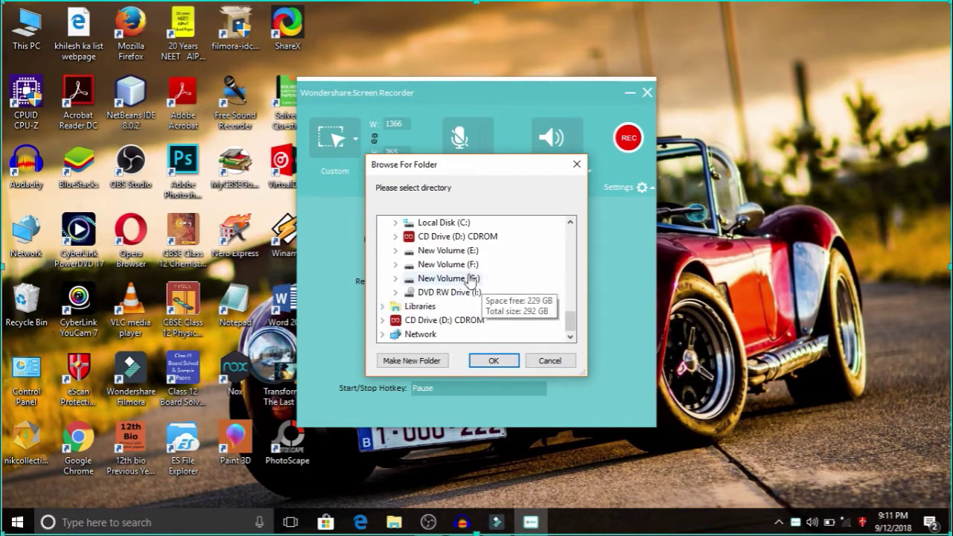
pyautogui.click(577, 163)
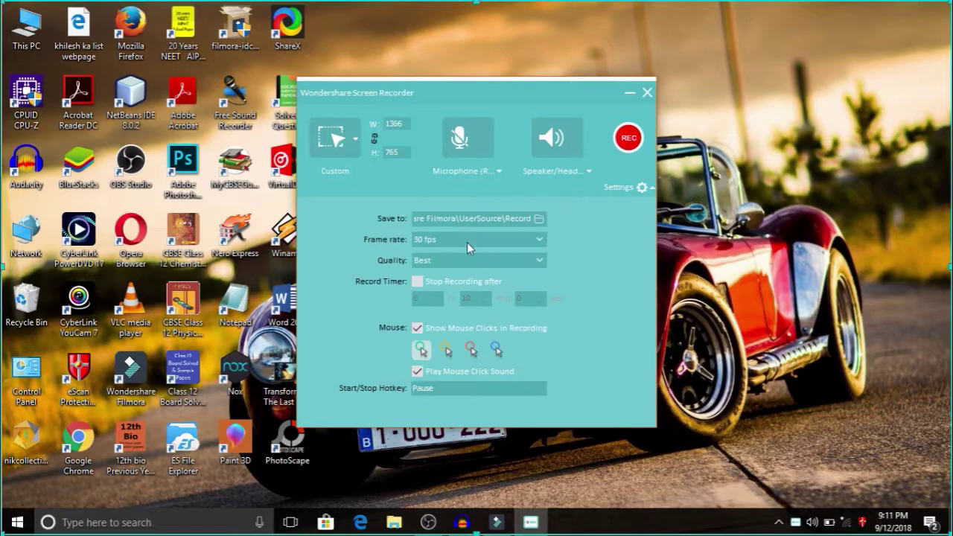
# - Set the recording frame rate to 30 fps and the quality to Best
pyautogui.click(540, 239)
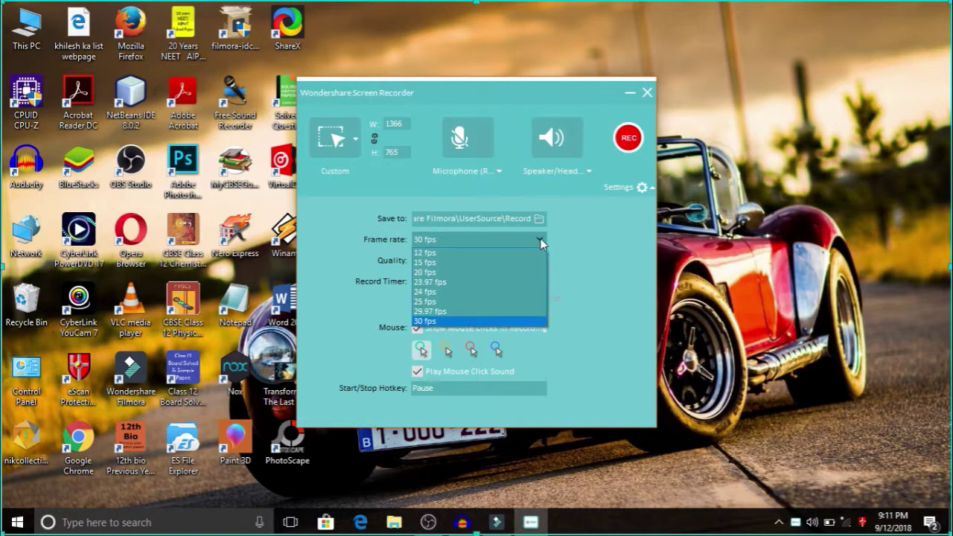
pyautogui.click(541, 321)
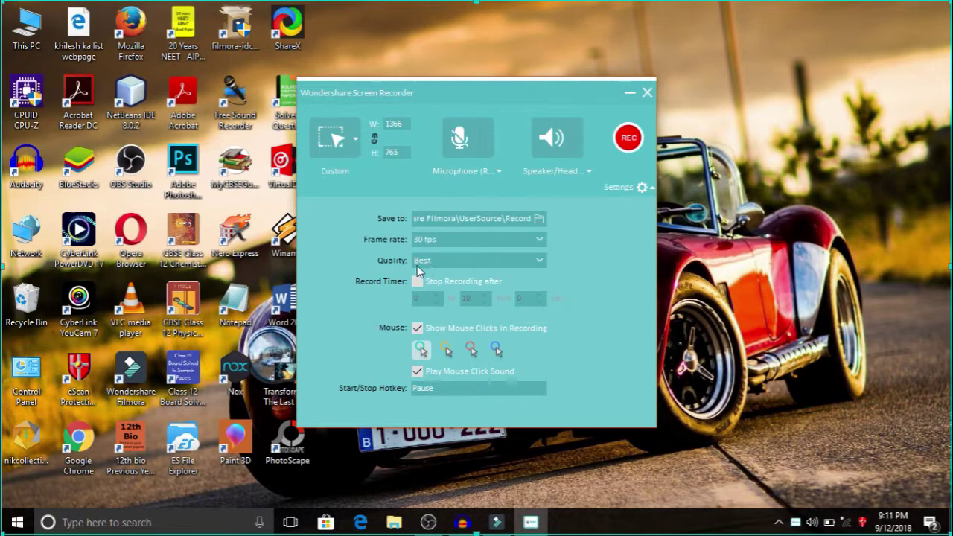
pyautogui.click(538, 260)
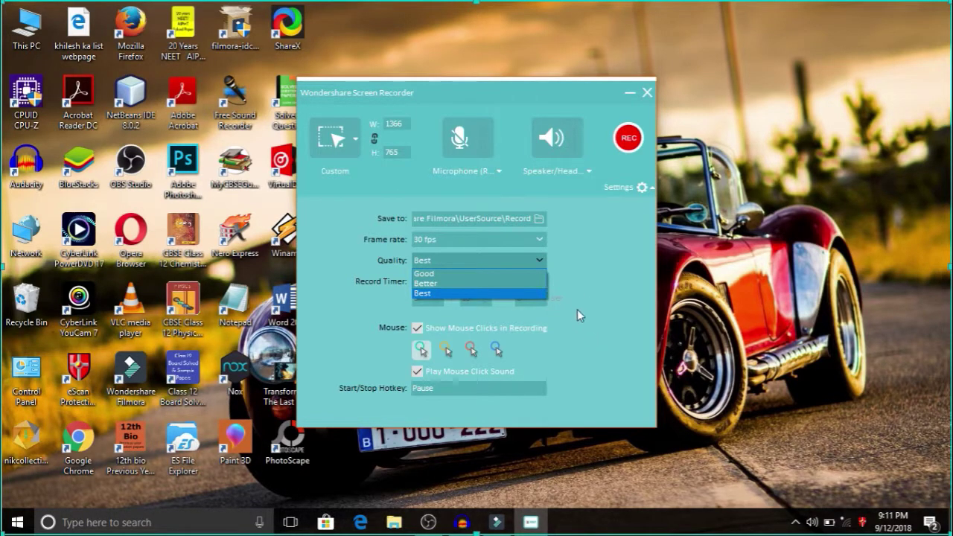
pyautogui.click(542, 294)
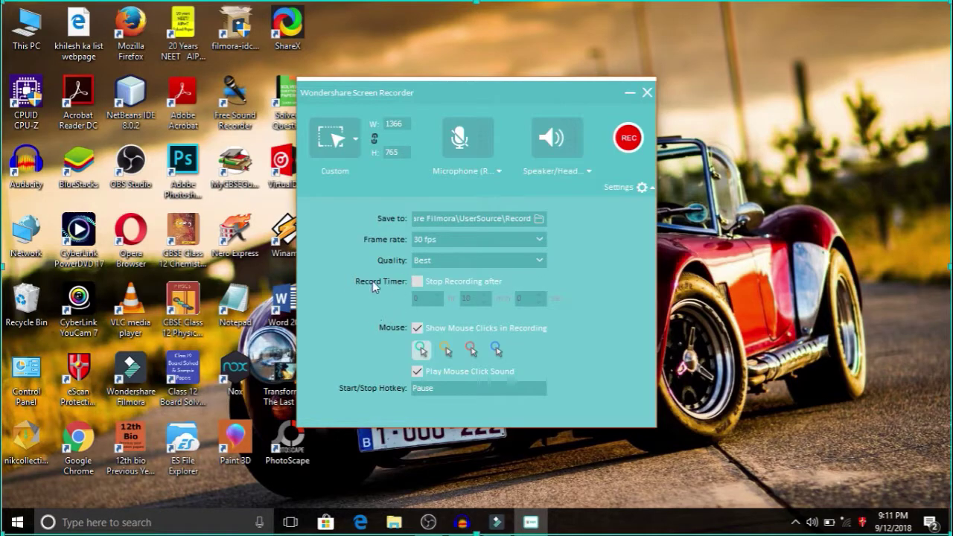
# - Try the Stop Recording after timer, switch it back off, and collapse the recorder settings
pyautogui.click(417, 281)
pyautogui.click(418, 282)
pyautogui.click(417, 282)
pyautogui.click(418, 281)
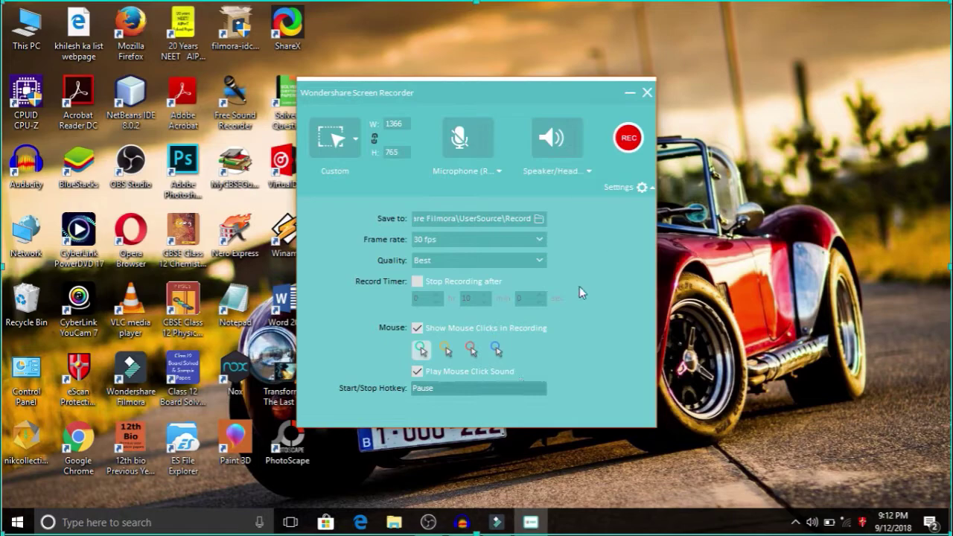
pyautogui.click(630, 187)
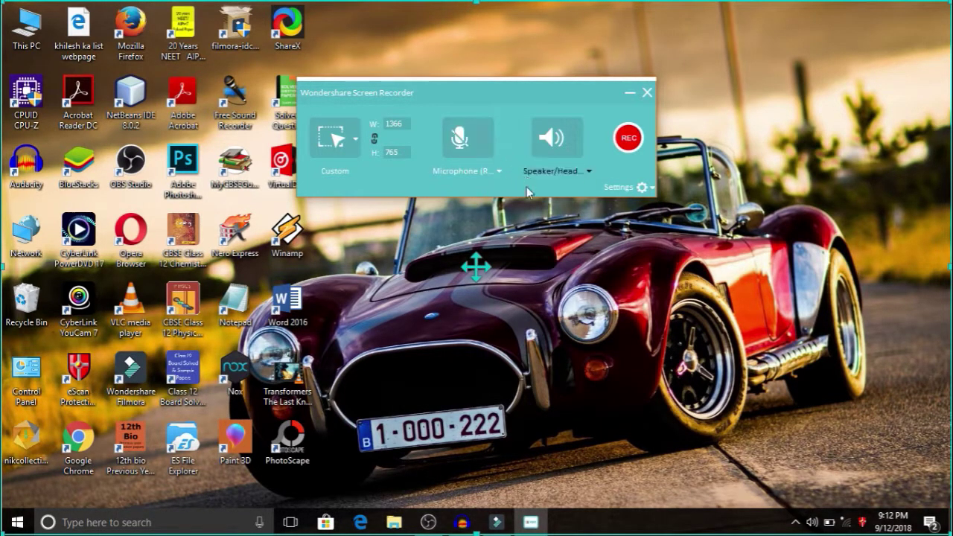
# - Try microphone recording on and off, and check the list of available microphone devices
pyautogui.click(463, 140)
pyautogui.click(498, 172)
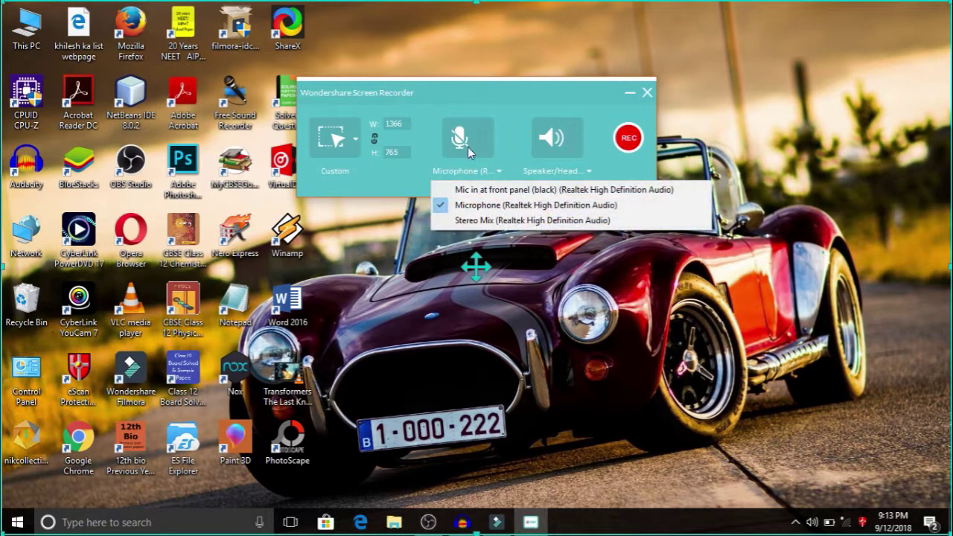
pyautogui.click(500, 170)
pyautogui.click(500, 170)
pyautogui.click(473, 140)
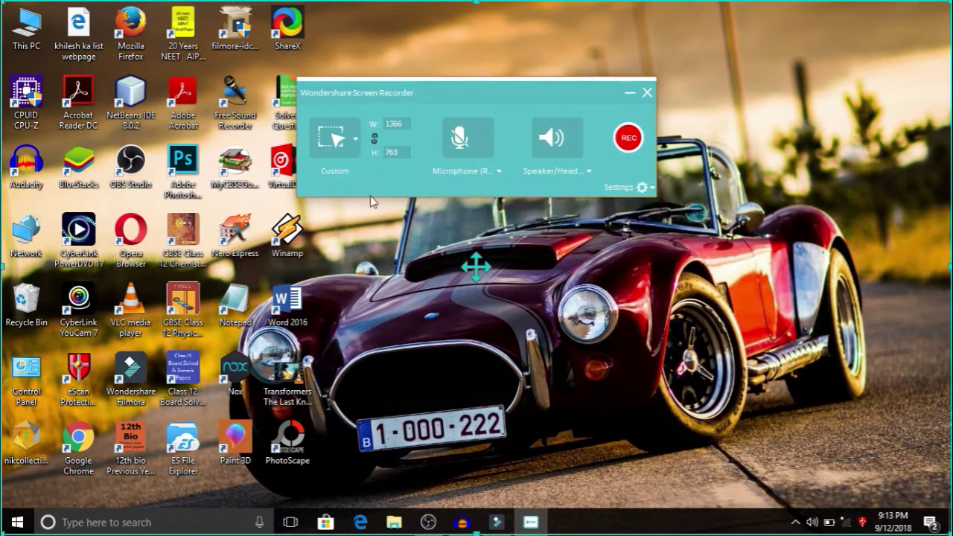
pyautogui.click(463, 139)
pyautogui.click(463, 142)
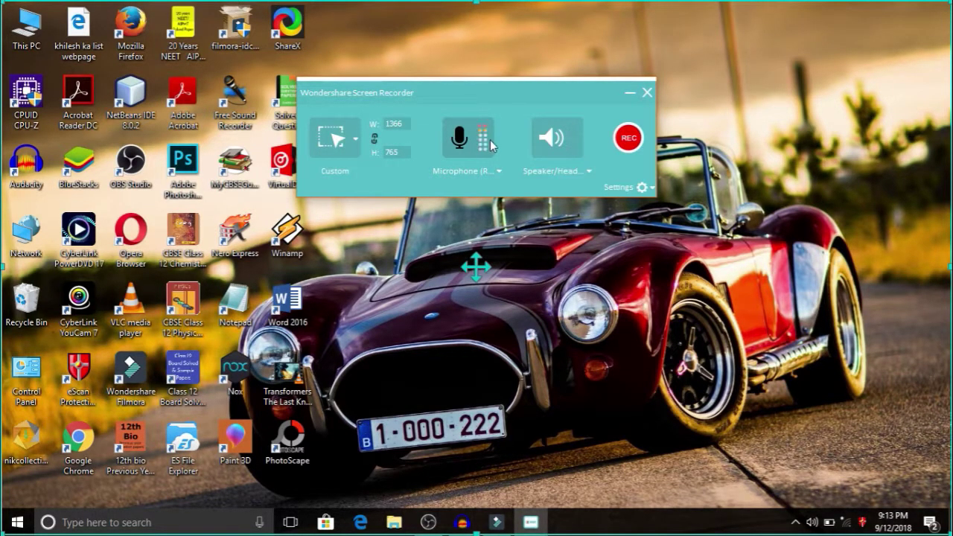
pyautogui.click(469, 133)
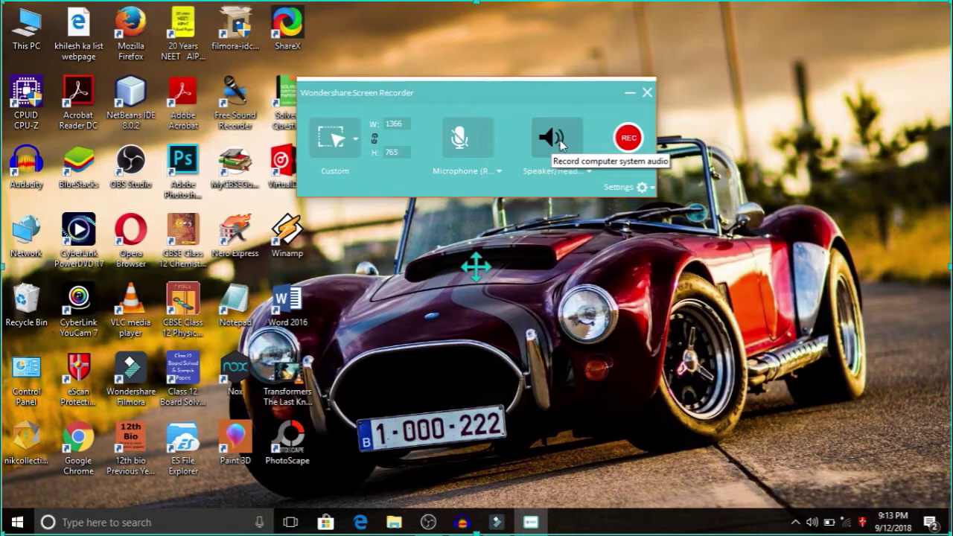
# - Start the screen recording with computer system audio enabled and the microphone off
pyautogui.click(565, 143)
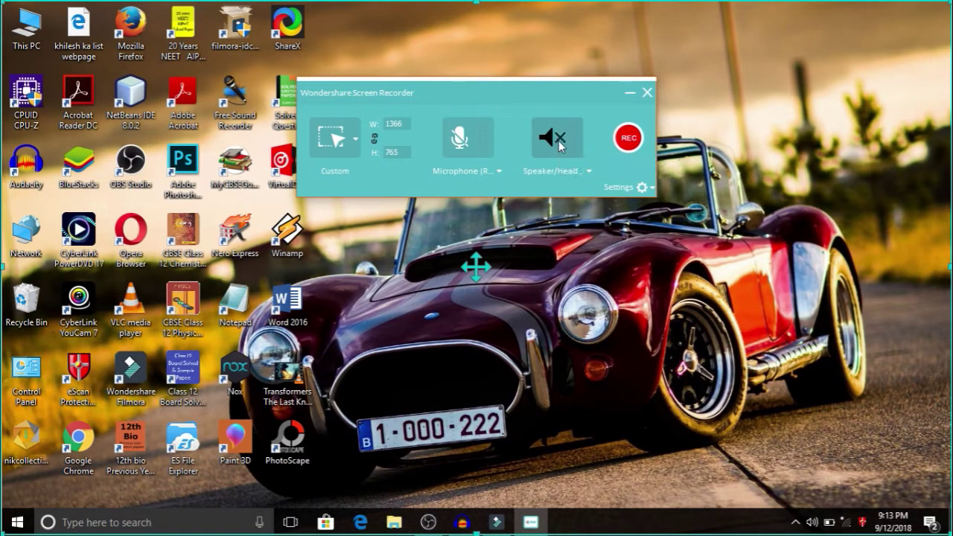
pyautogui.click(563, 143)
pyautogui.click(637, 144)
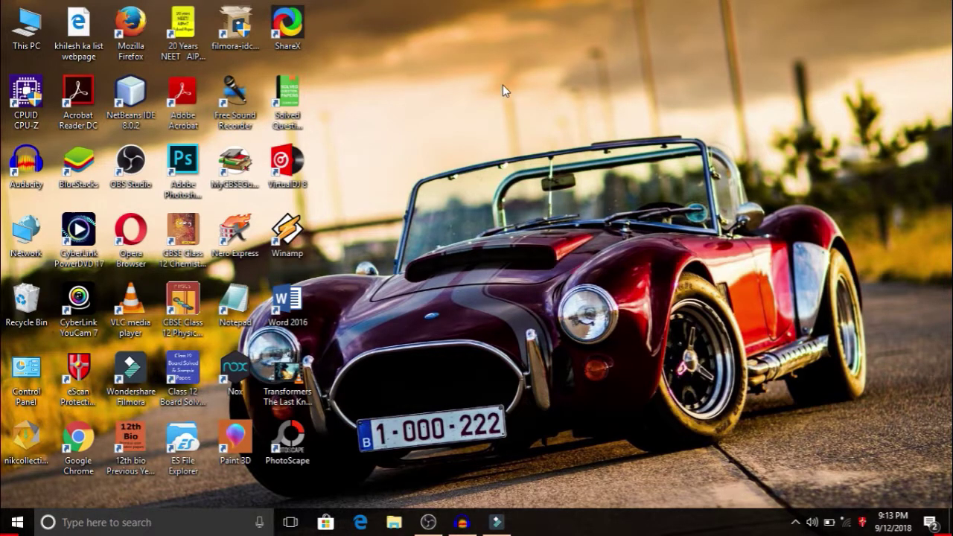
# - Refresh the desktop several times as sample footage, finish the recording, and close the screen recorder
pyautogui.rightClick(503, 86)
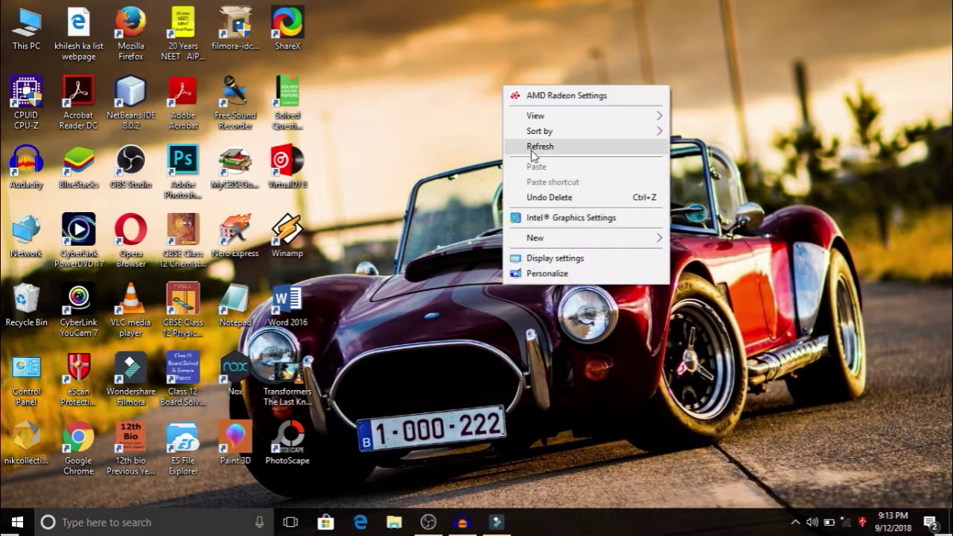
pyautogui.click(532, 149)
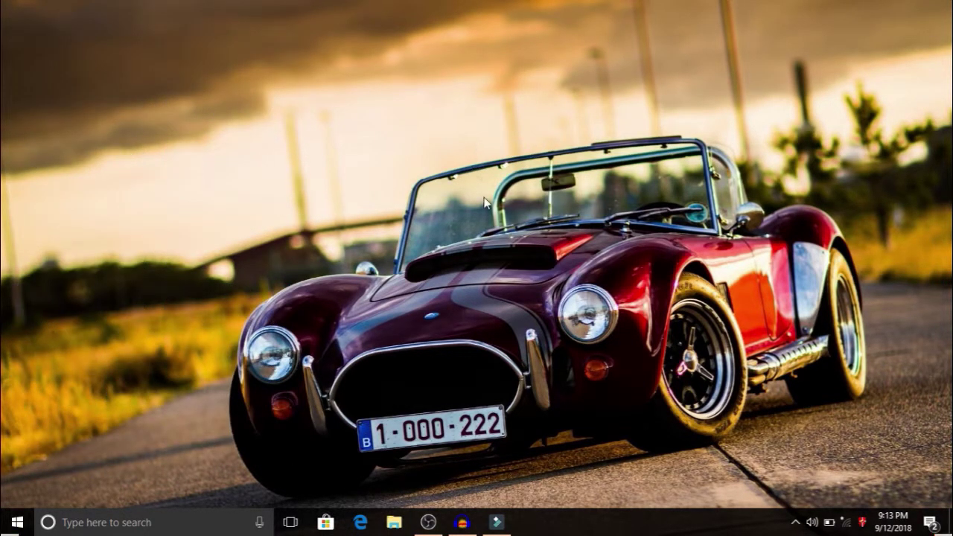
pyautogui.rightClick(551, 71)
pyautogui.click(589, 133)
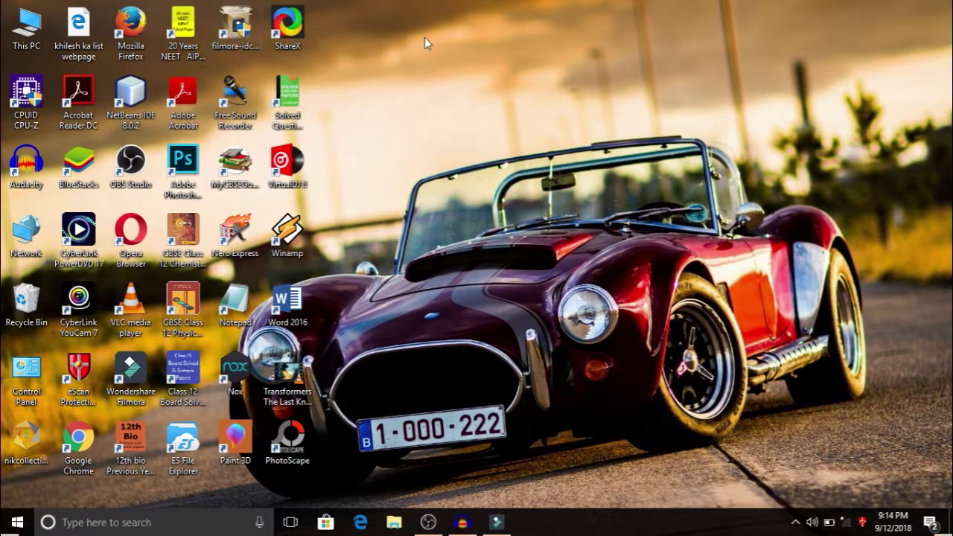
pyautogui.rightClick(454, 44)
pyautogui.click(517, 104)
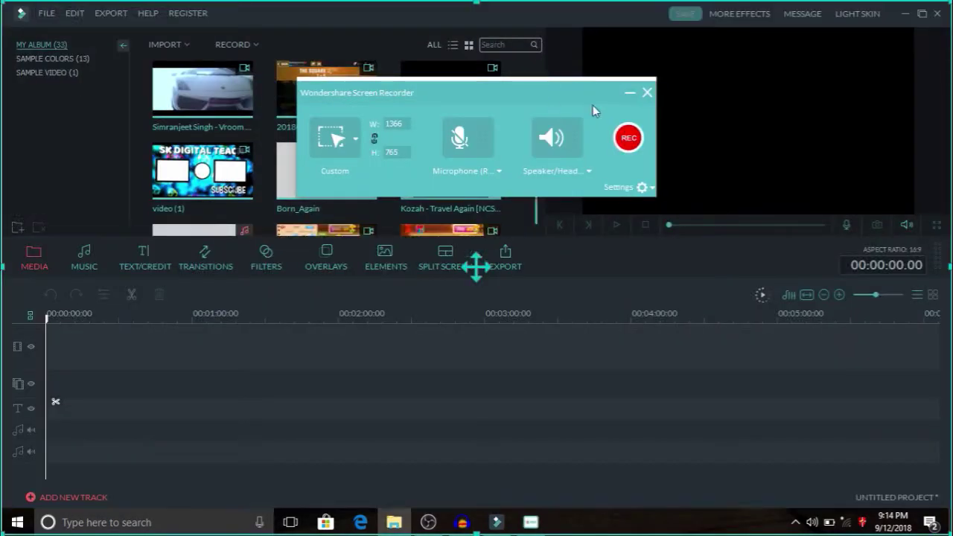
pyautogui.click(647, 94)
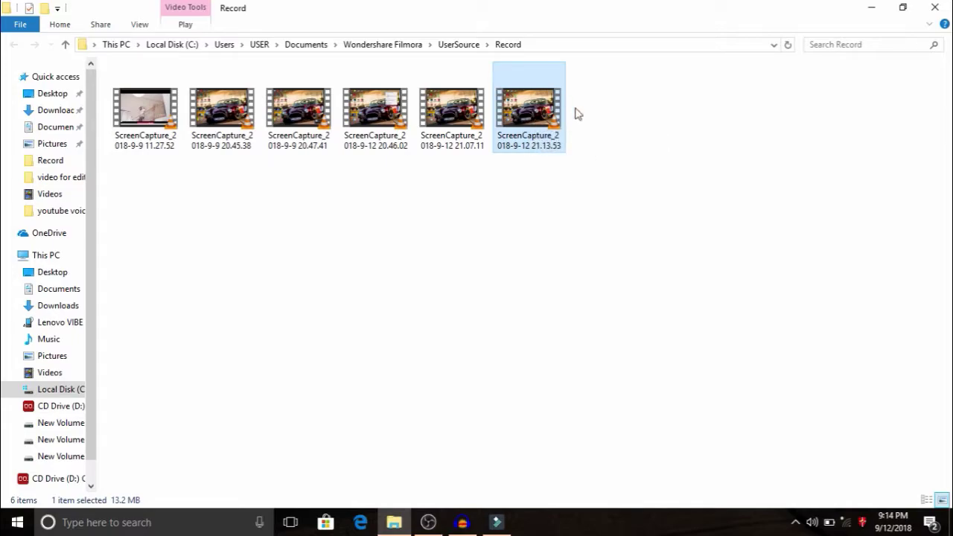
# - Play the recorded file ScreenCapture_2018-9-12 21.13.53.mp4 full screen in VLC media player
pyautogui.moveTo(660, 106); pyautogui.dragTo(531, 119)
pyautogui.doubleClick(549, 119)
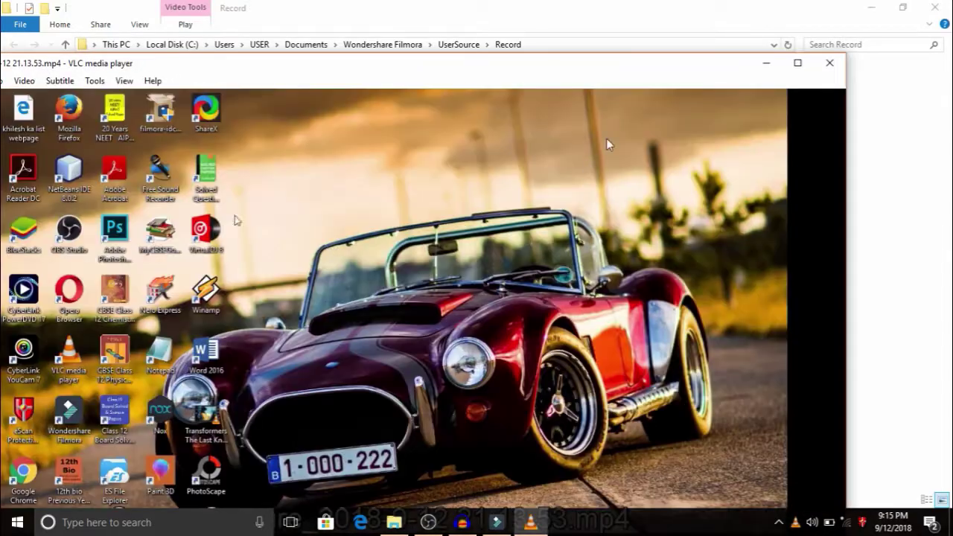
pyautogui.click(798, 63)
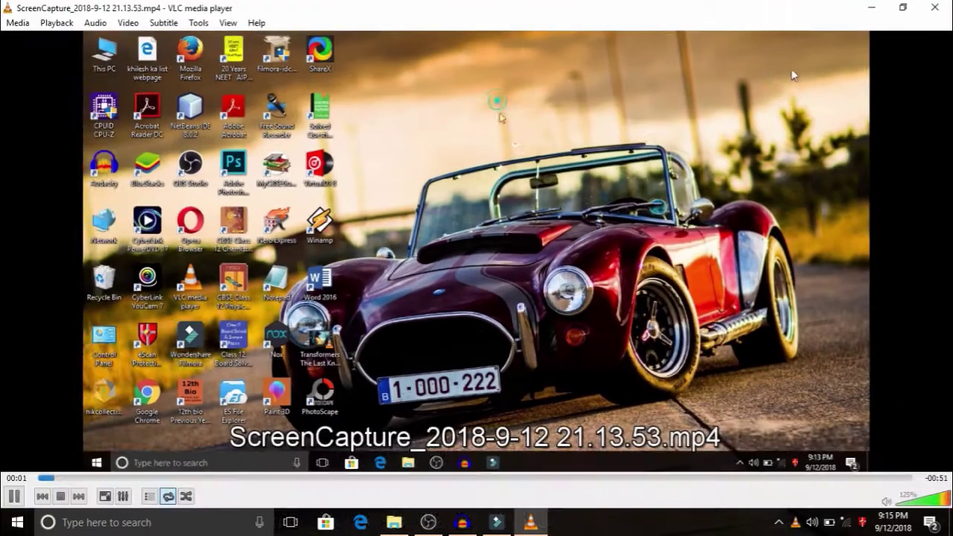
pyautogui.doubleClick(792, 68)
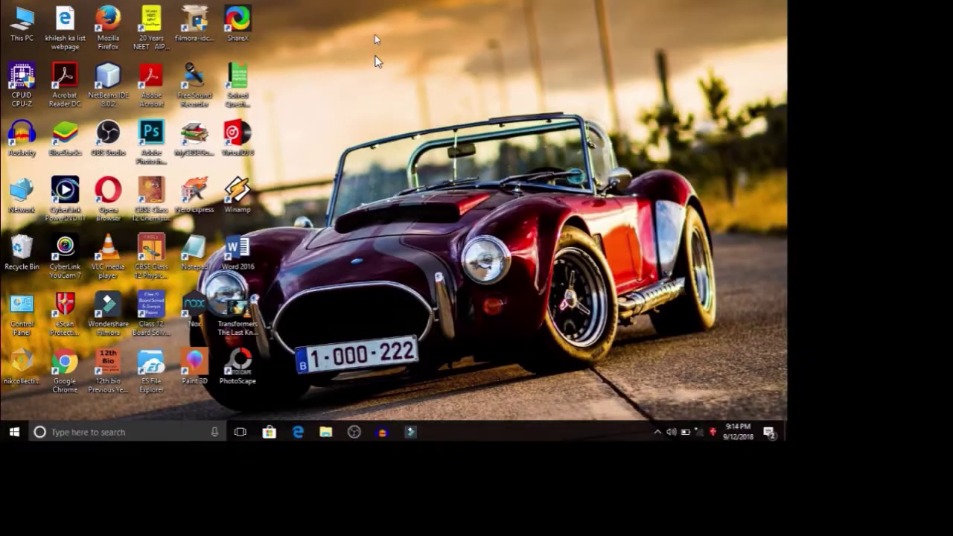
pyautogui.rightClick(376, 34)
pyautogui.click(426, 85)
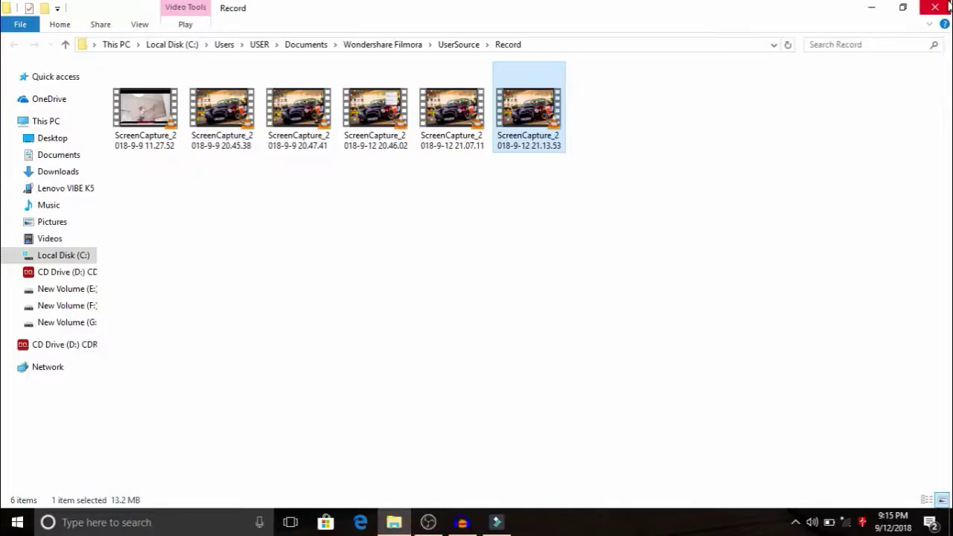
# - Close the Record folder window and the Filmora editor to return to the desktop
pyautogui.click(871, 7)
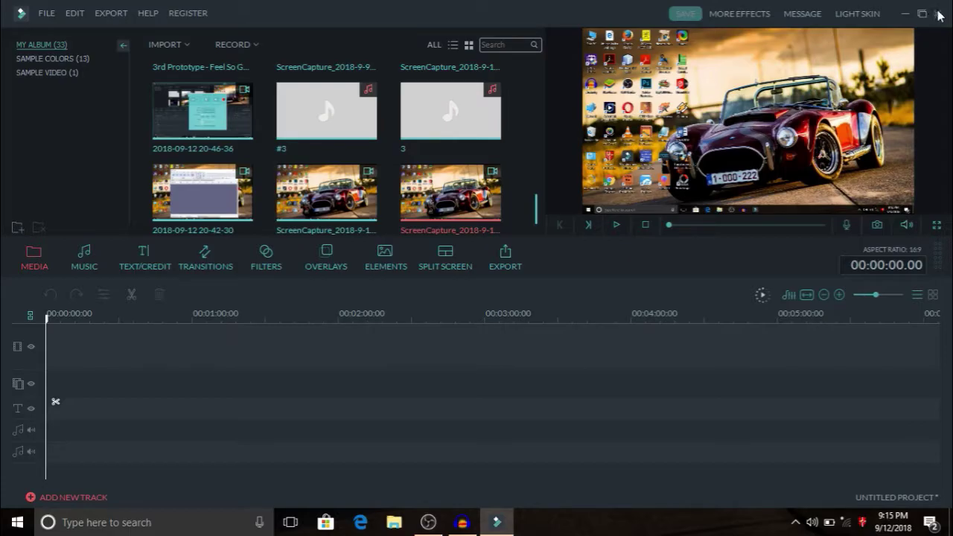
pyautogui.click(937, 13)
pyautogui.rightClick(598, 31)
pyautogui.click(618, 92)
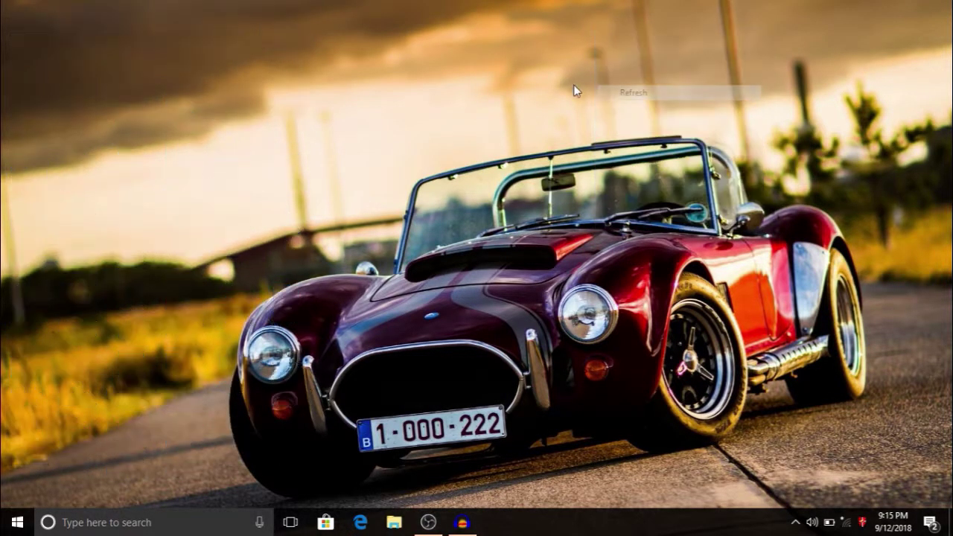
pyautogui.rightClick(560, 83)
pyautogui.click(587, 143)
pyautogui.rightClick(562, 88)
pyautogui.click(585, 152)
pyautogui.rightClick(540, 90)
pyautogui.click(582, 157)
pyautogui.rightClick(540, 90)
pyautogui.click(581, 153)
pyautogui.rightClick(543, 109)
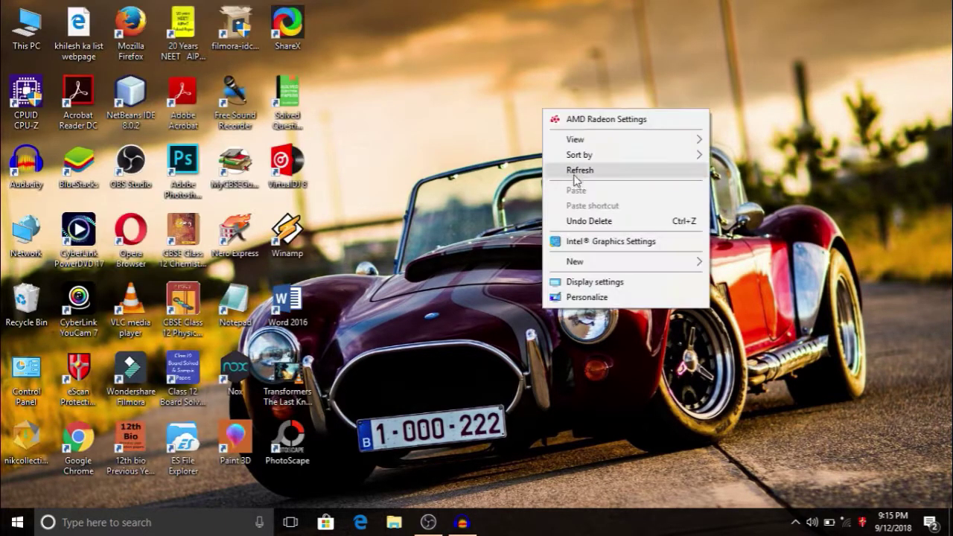
pyautogui.click(574, 175)
pyautogui.rightClick(520, 68)
pyautogui.click(557, 129)
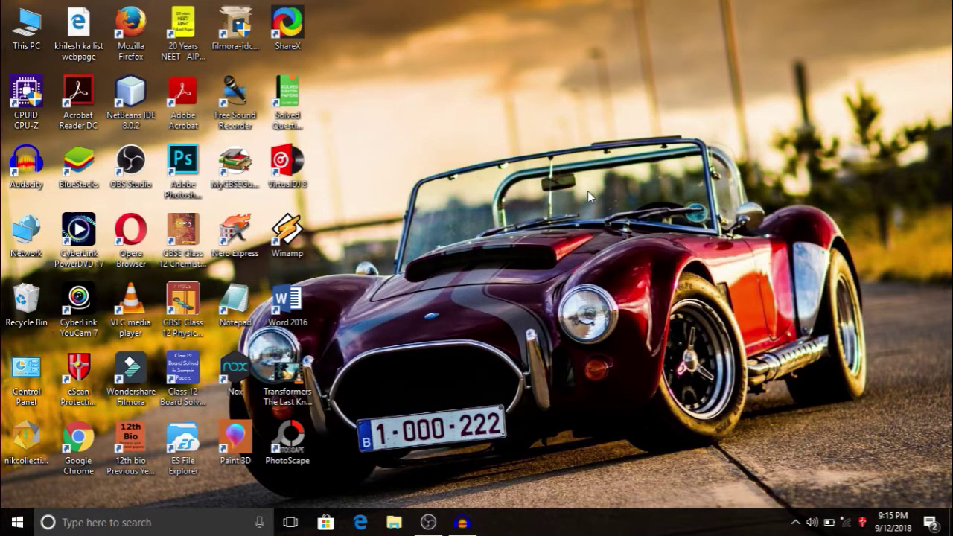
pyautogui.rightClick(585, 87)
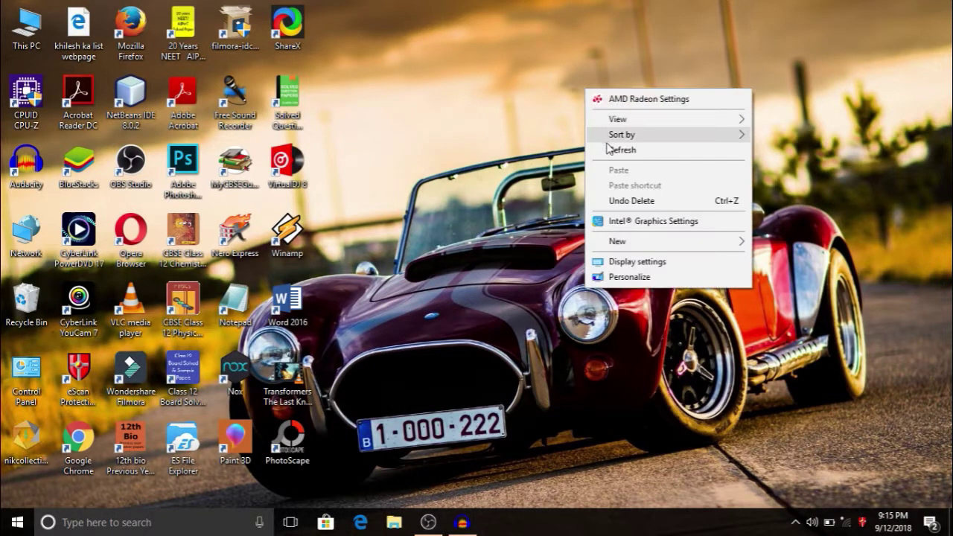
pyautogui.click(610, 151)
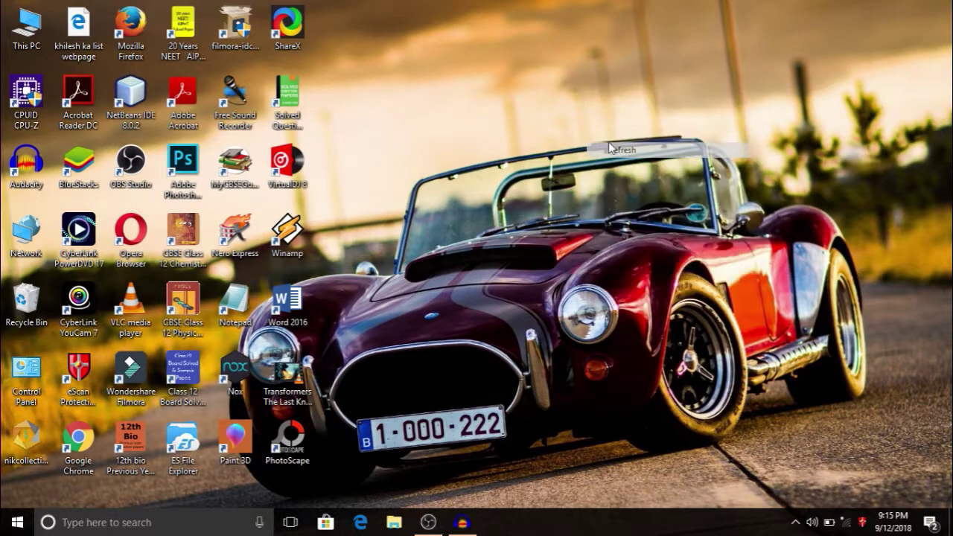
pyautogui.rightClick(586, 89)
pyautogui.click(613, 153)
pyautogui.rightClick(585, 109)
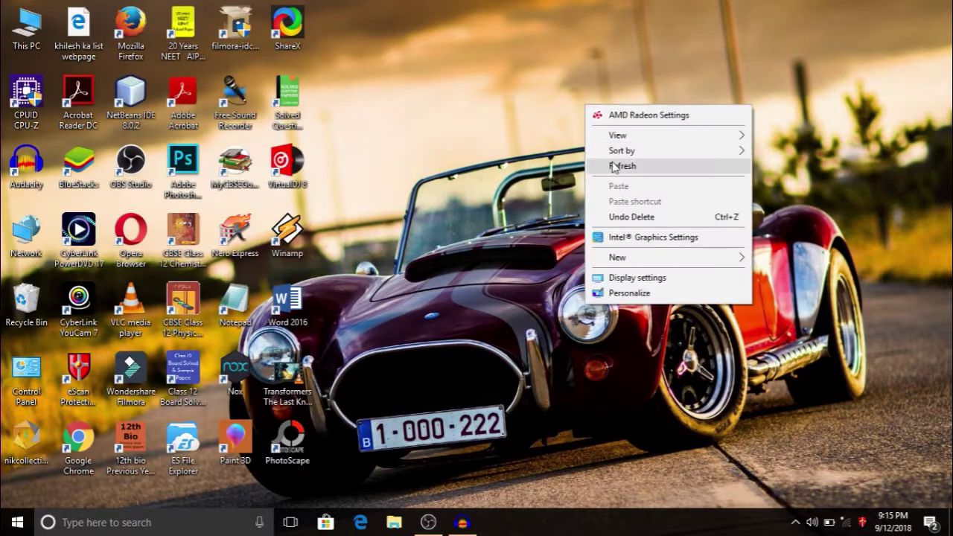
pyautogui.click(615, 167)
pyautogui.rightClick(579, 81)
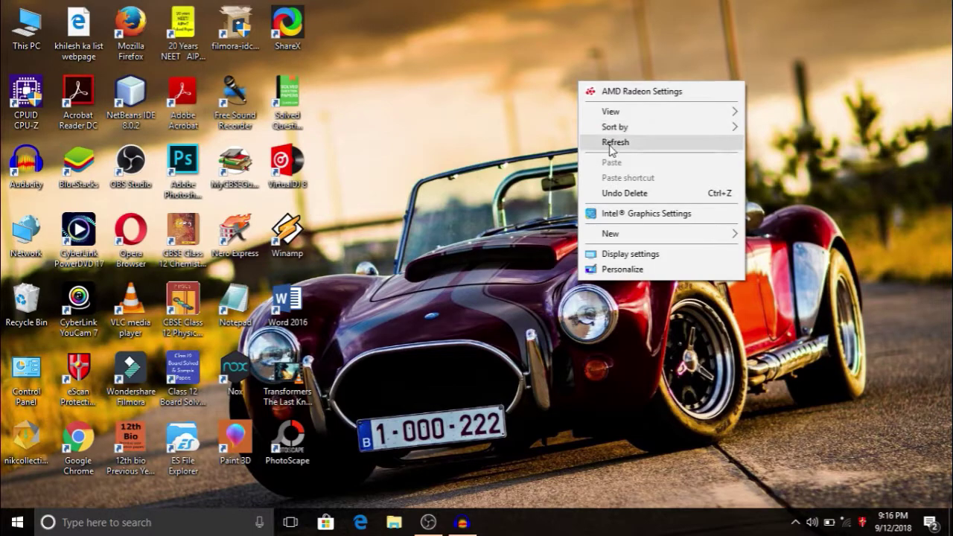
pyautogui.click(612, 149)
pyautogui.rightClick(566, 30)
pyautogui.click(593, 90)
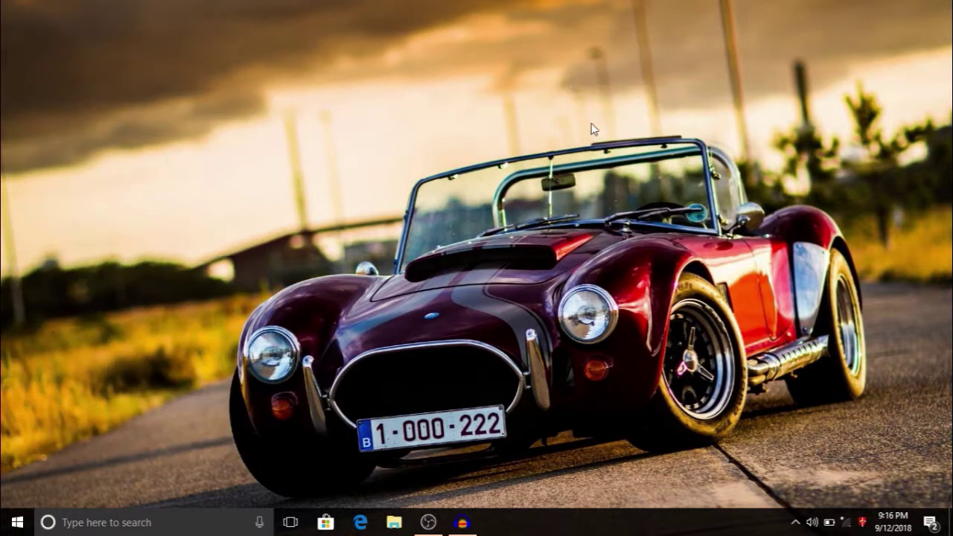
pyautogui.rightClick(579, 79)
pyautogui.click(603, 144)
pyautogui.rightClick(562, 85)
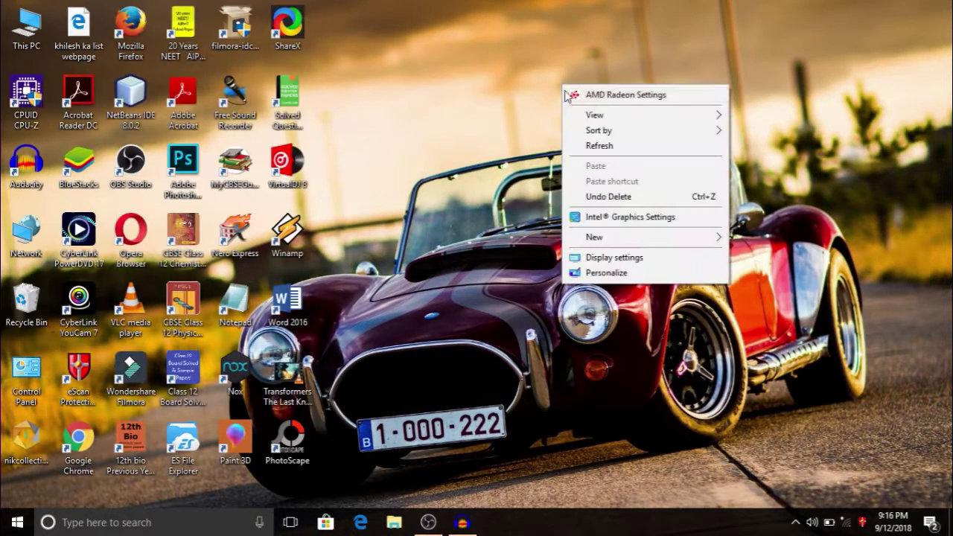
pyautogui.click(597, 152)
pyautogui.rightClick(547, 82)
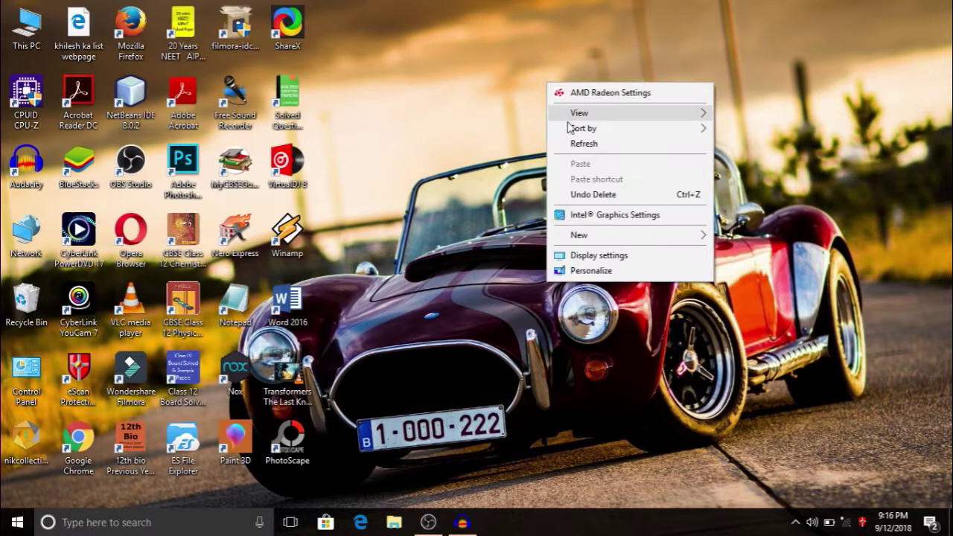
pyautogui.click(576, 146)
pyautogui.rightClick(560, 105)
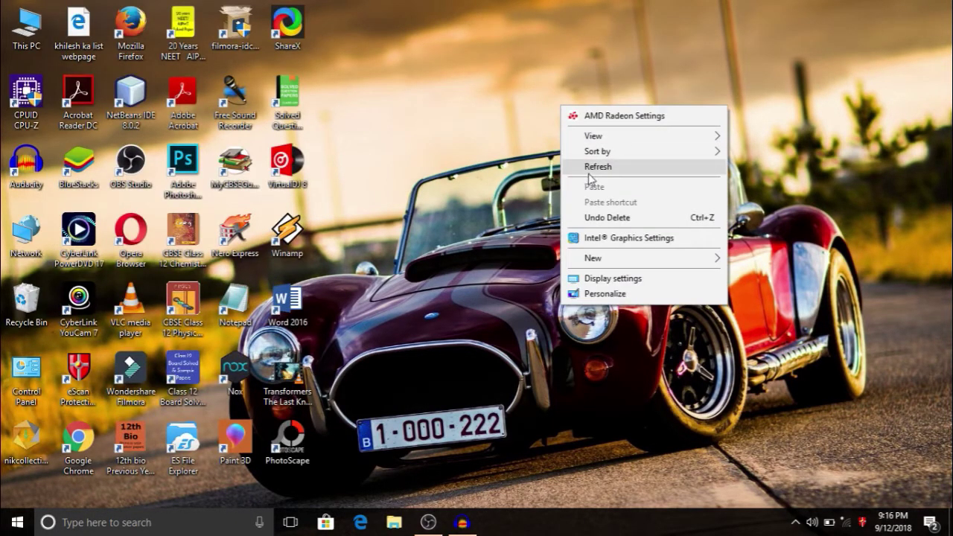
pyautogui.click(589, 168)
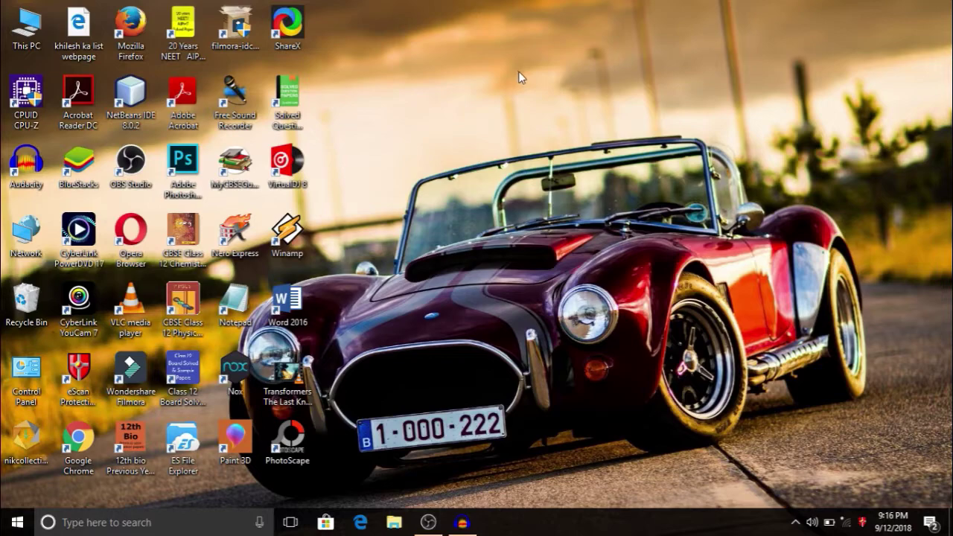